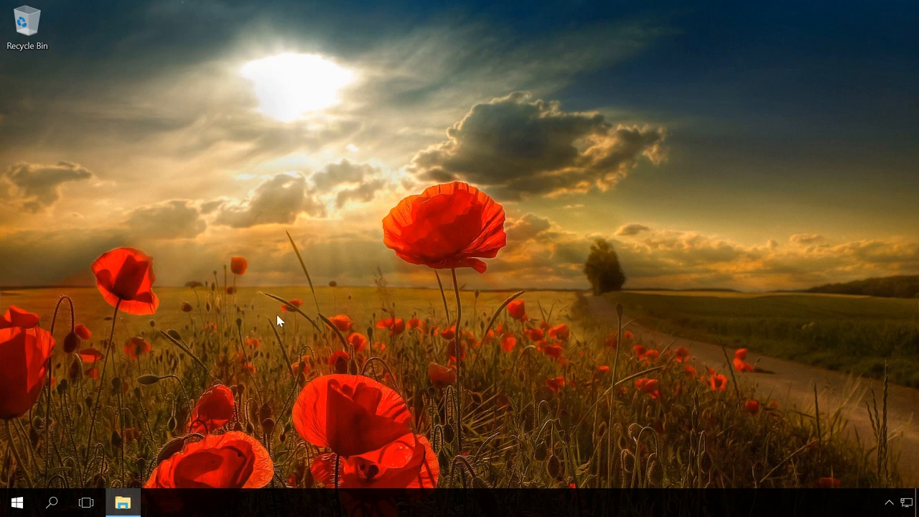
- Open Control Panel's BitLocker Drive Encryption page, then show This PC listing drives C:, D: and G:
{"action": "right_click", "coordinate": [26, 504]}
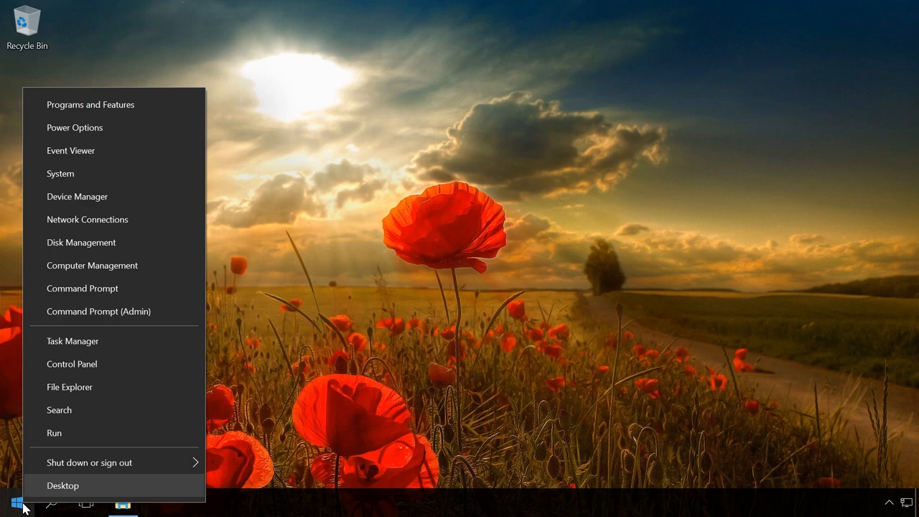
{"action": "left_click", "coordinate": [85, 366]}
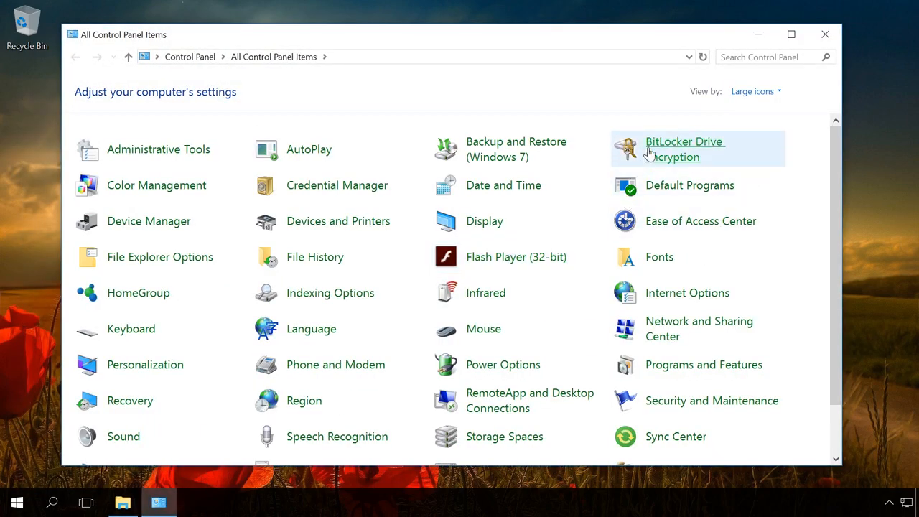
{"action": "left_click", "coordinate": [649, 153]}
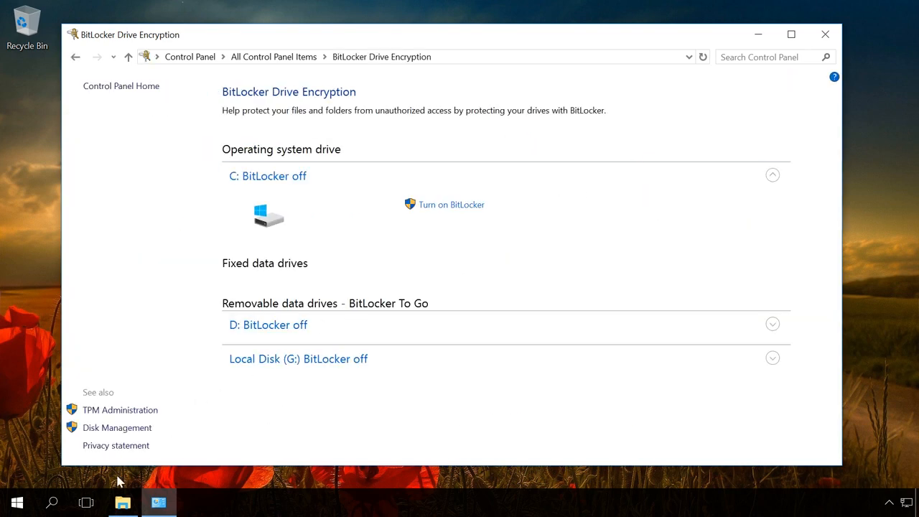
{"action": "left_click", "coordinate": [122, 503]}
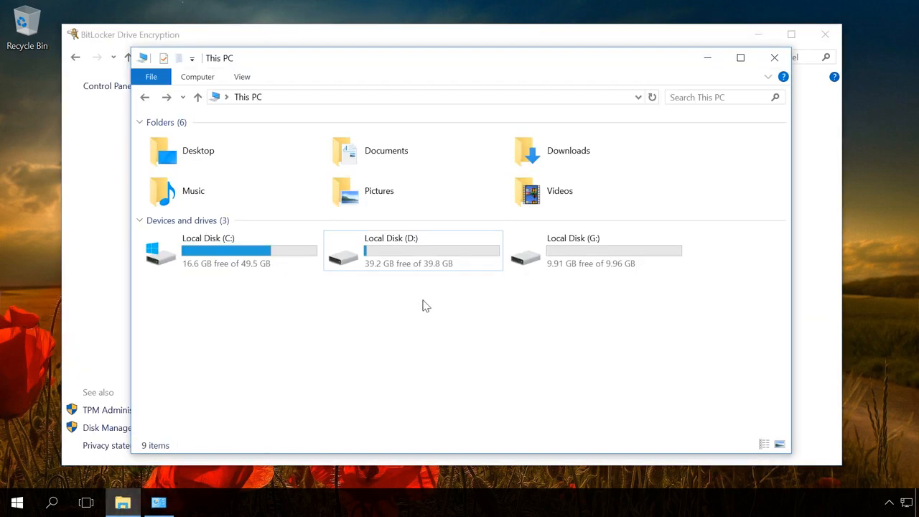
- View the context menu for Local Disk (D:), then close the This PC window
{"action": "right_click", "coordinate": [430, 255]}
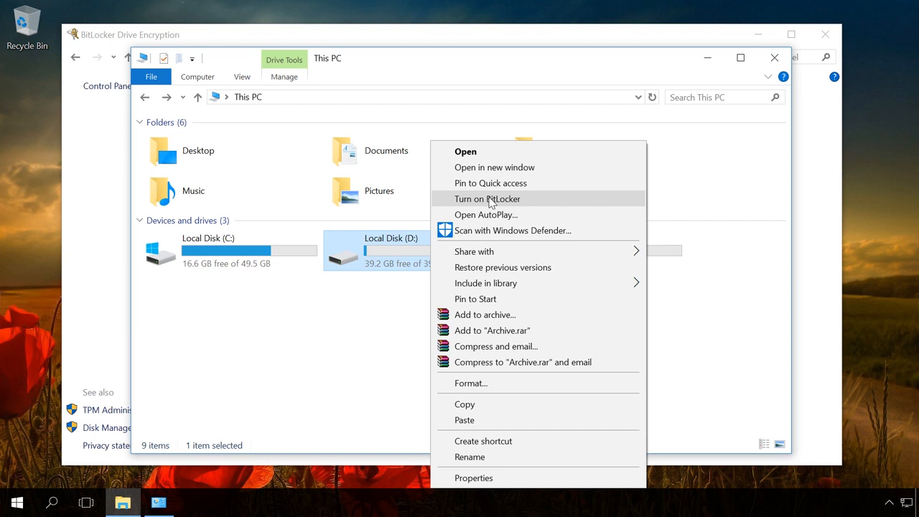
{"action": "left_click", "coordinate": [775, 58]}
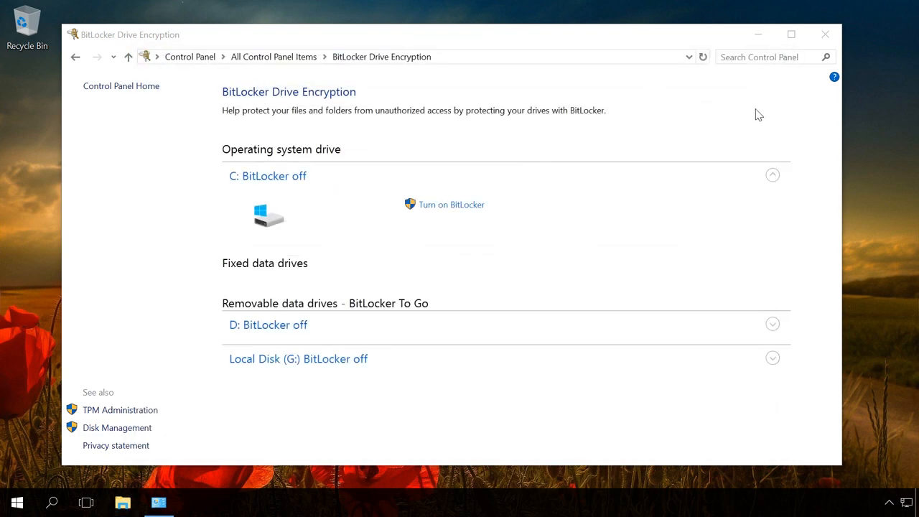
- Expand the D: and G: entries to reveal their Turn on BitLocker options
{"action": "left_click", "coordinate": [773, 324]}
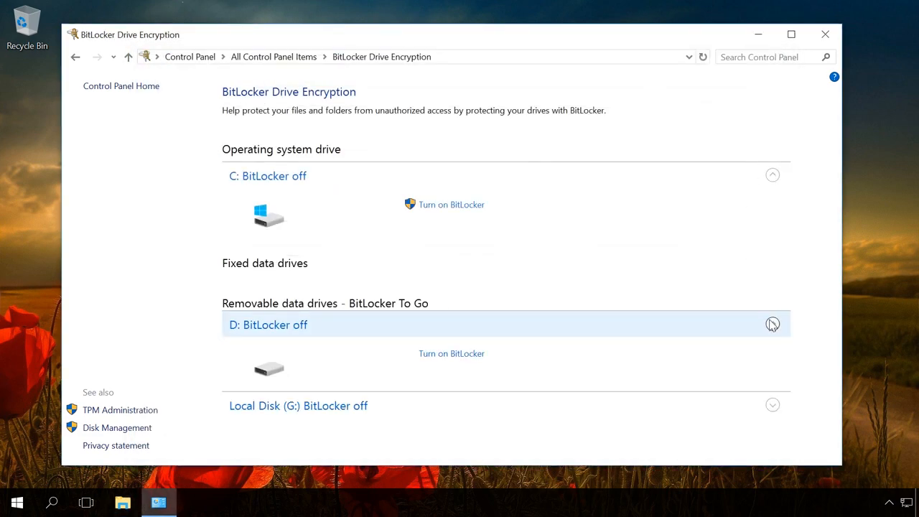
{"action": "left_click", "coordinate": [772, 405]}
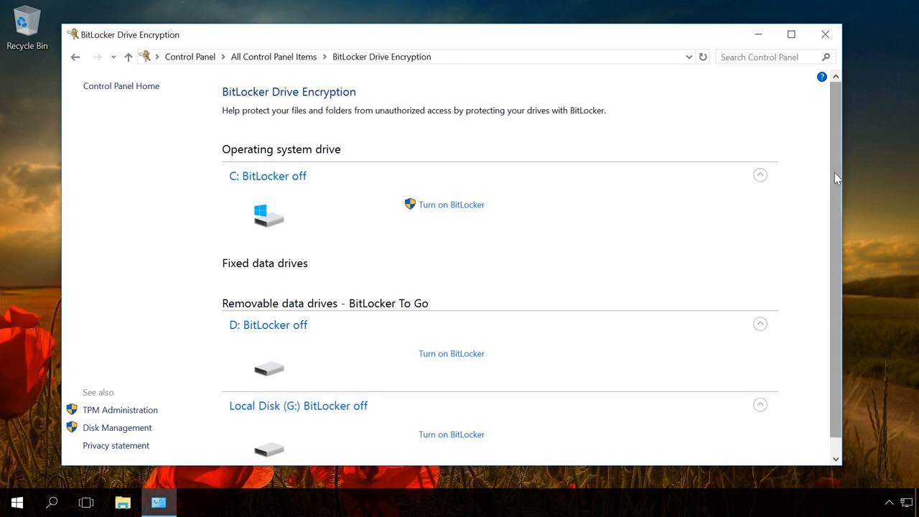
{"action": "left_click_drag", "start_coordinate": [835, 173], "coordinate": [836, 207]}
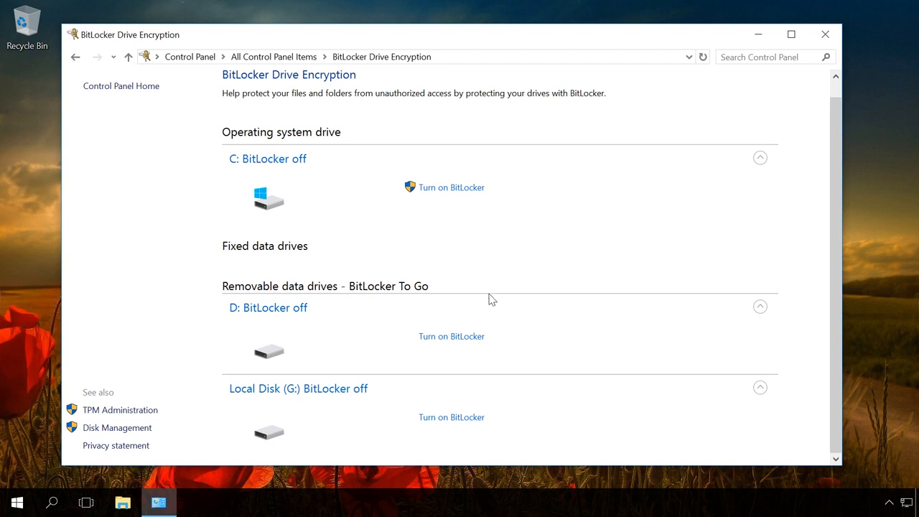
- Start BitLocker on D: and choose password unlocking instead of smart card
{"action": "left_click", "coordinate": [453, 337]}
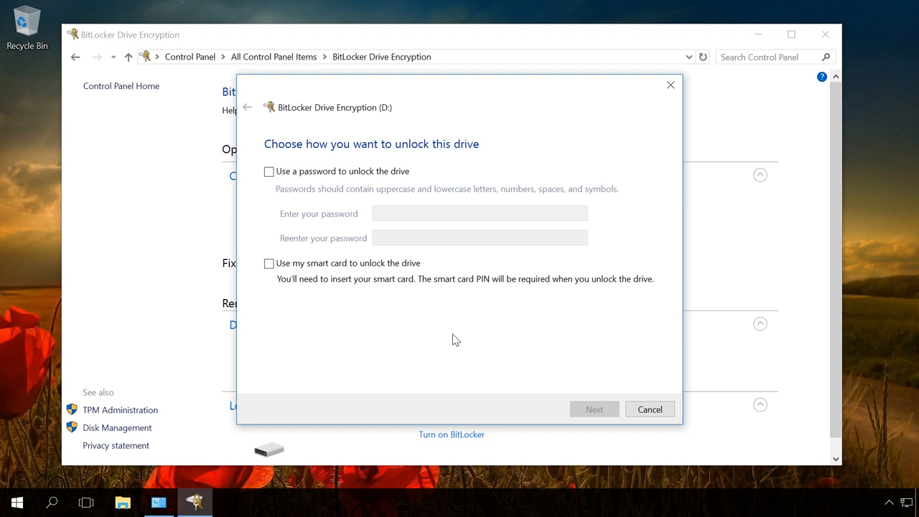
{"action": "left_click", "coordinate": [268, 264]}
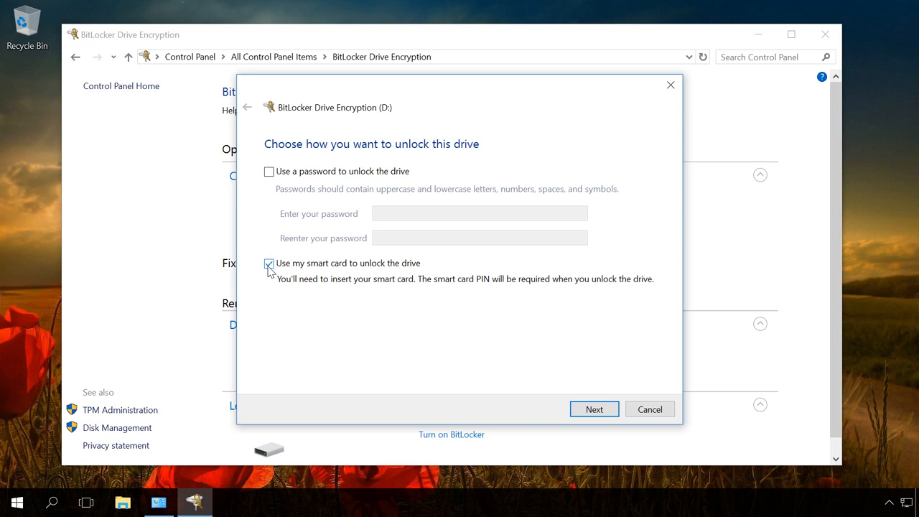
{"action": "left_click", "coordinate": [269, 264]}
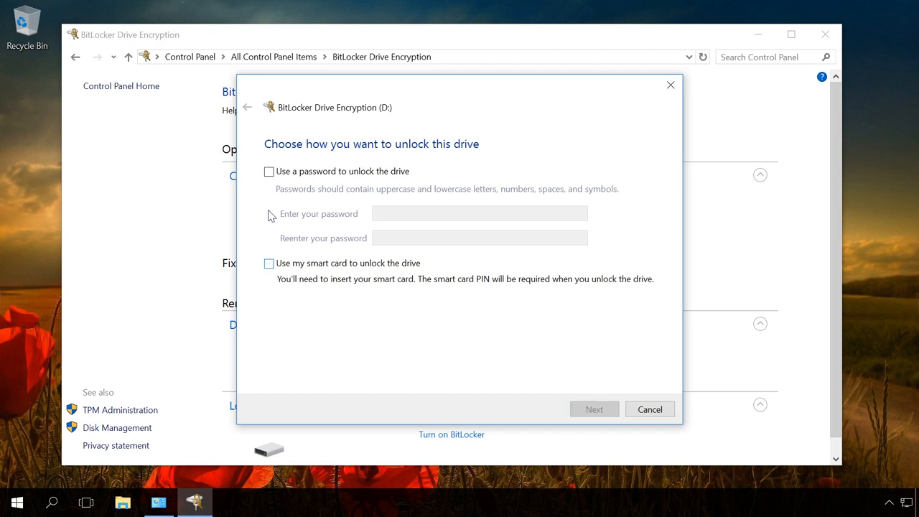
{"action": "left_click", "coordinate": [270, 173]}
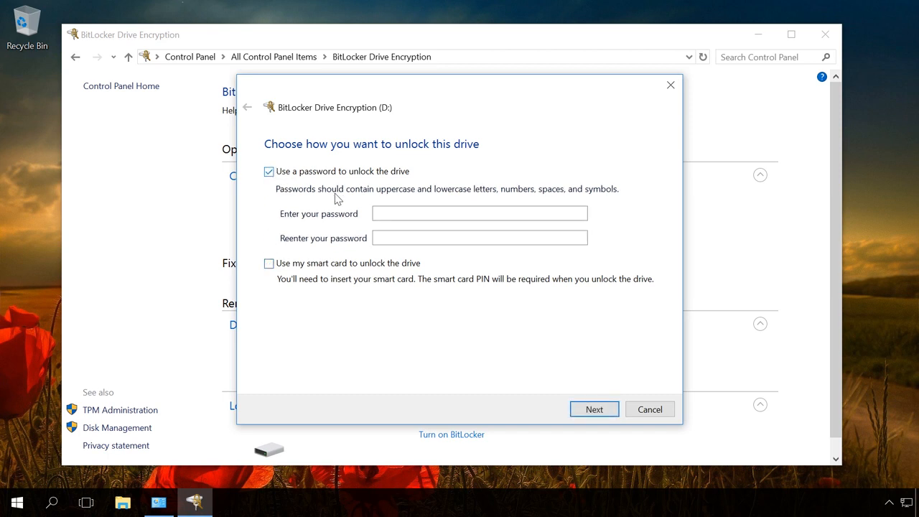
- Enter the drive password in both password fields and continue
{"action": "left_click", "coordinate": [396, 214]}
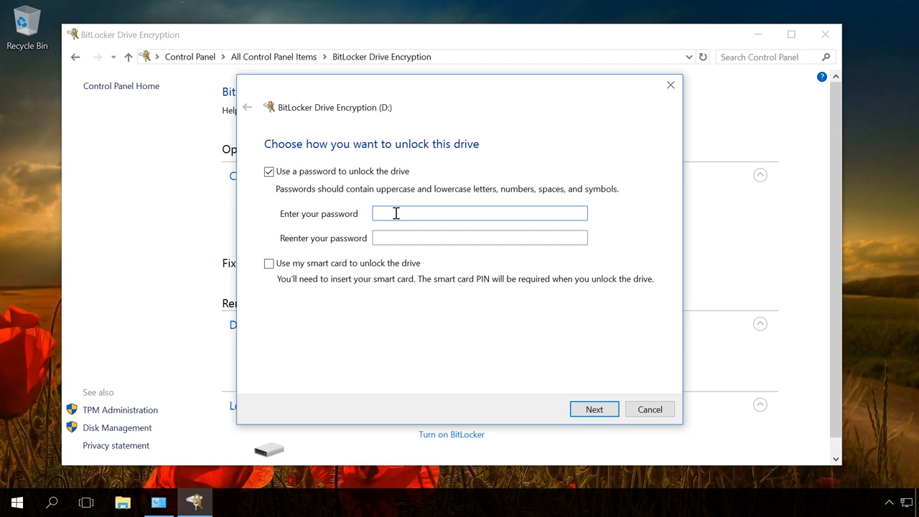
{"action": "type", "text": "123456789012"}
{"action": "left_click", "coordinate": [416, 237]}
{"action": "type", "text": "12345678"}
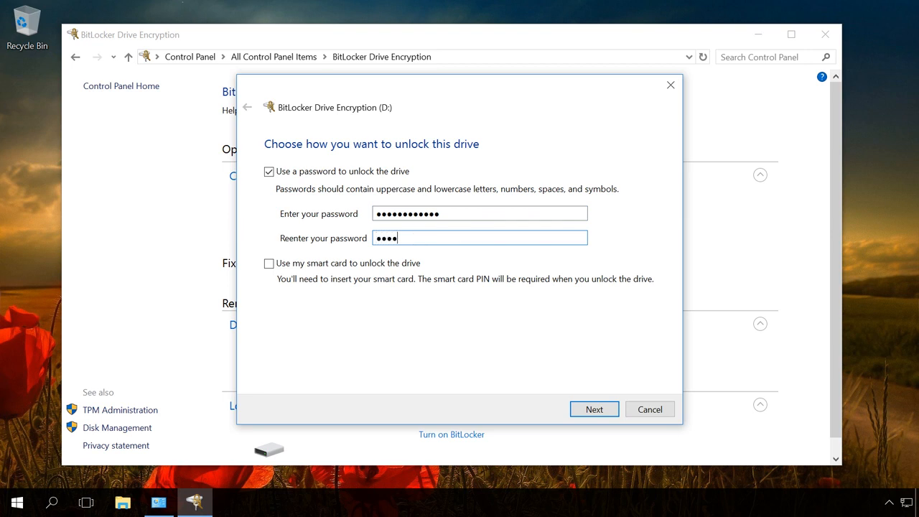
{"action": "type", "text": "9012"}
{"action": "left_click", "coordinate": [589, 408]}
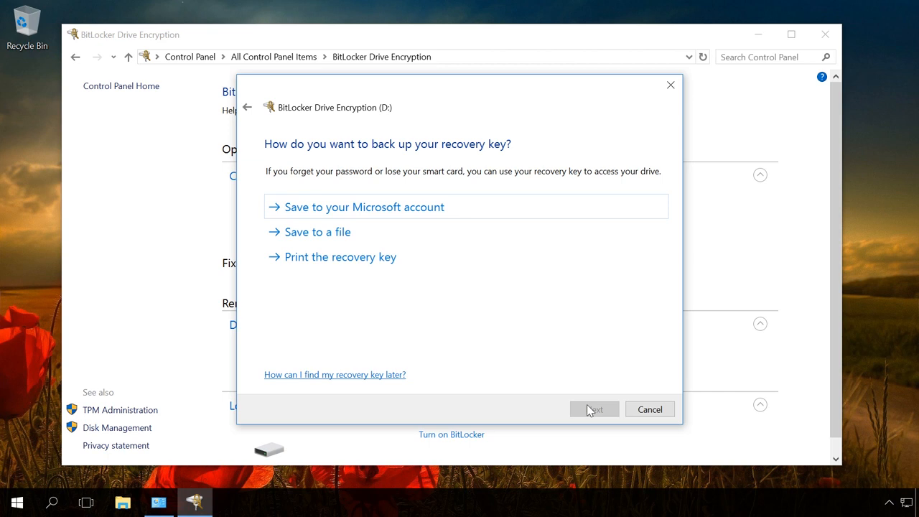
- Choose to back up the recovery key by saving it to a file
{"action": "left_click", "coordinate": [332, 238]}
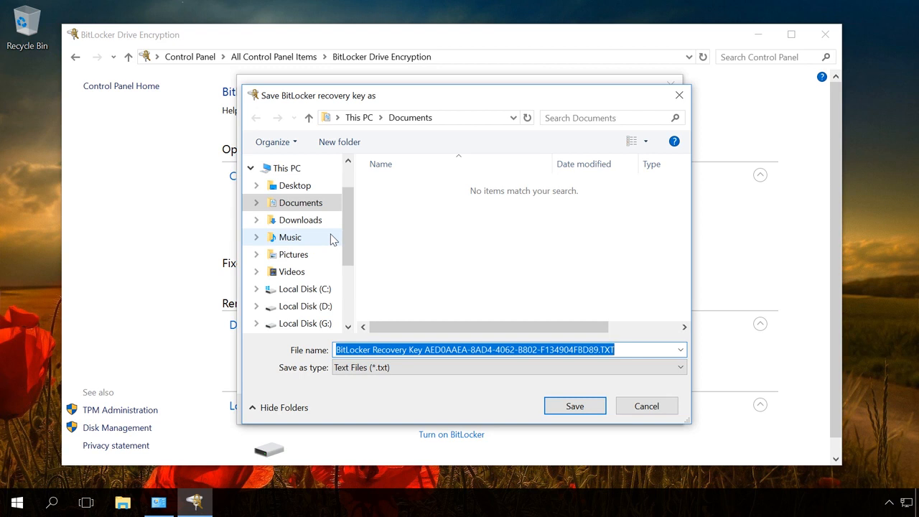
- Save the D: recovery key text file to the Desktop and confirm the save
{"action": "left_click", "coordinate": [296, 188]}
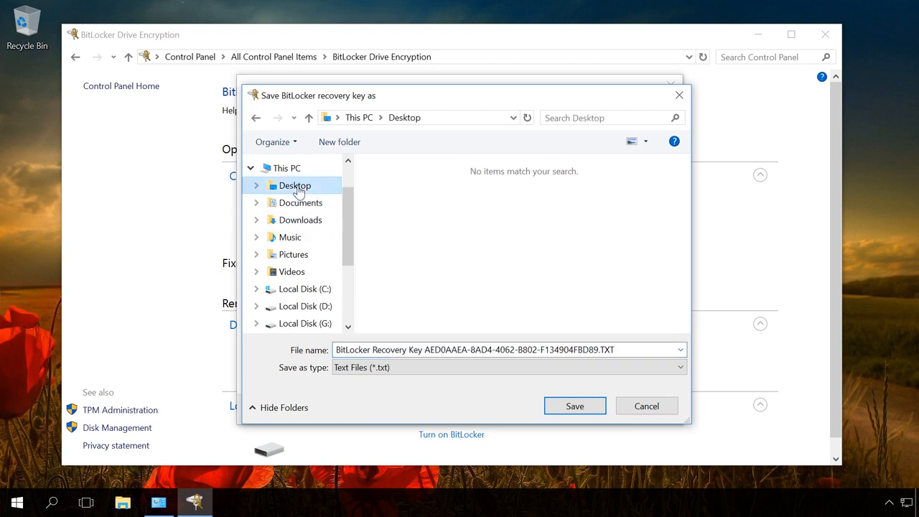
{"action": "left_click", "coordinate": [572, 412]}
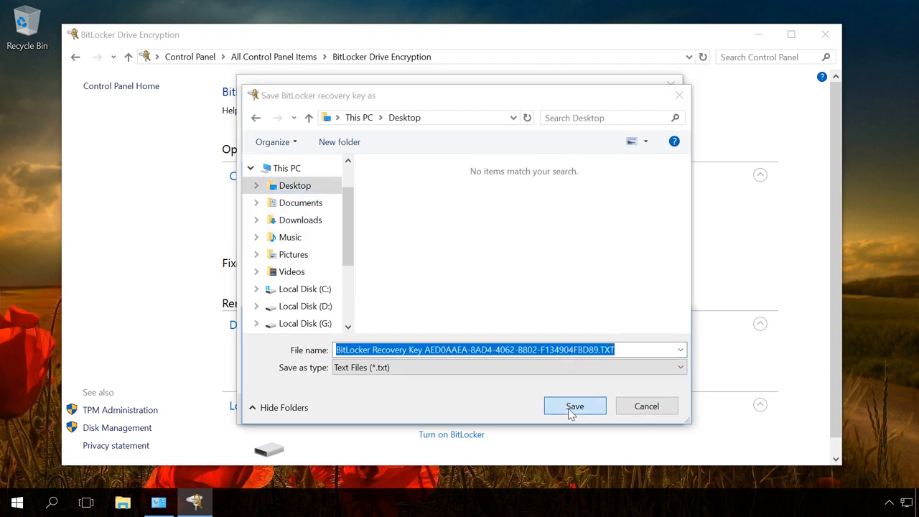
{"action": "left_click", "coordinate": [491, 275]}
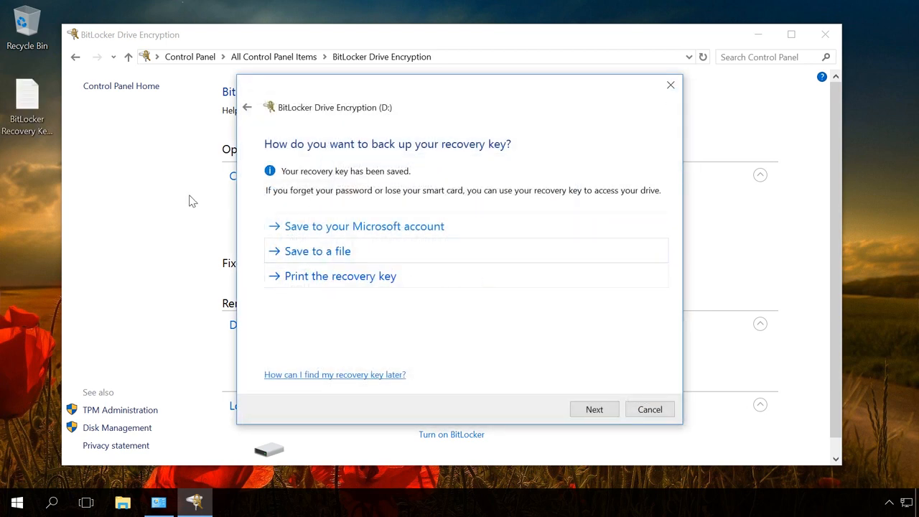
- Review the recovery key in Notepad maximized, close it, and continue past the backup step
{"action": "double_click", "coordinate": [36, 122]}
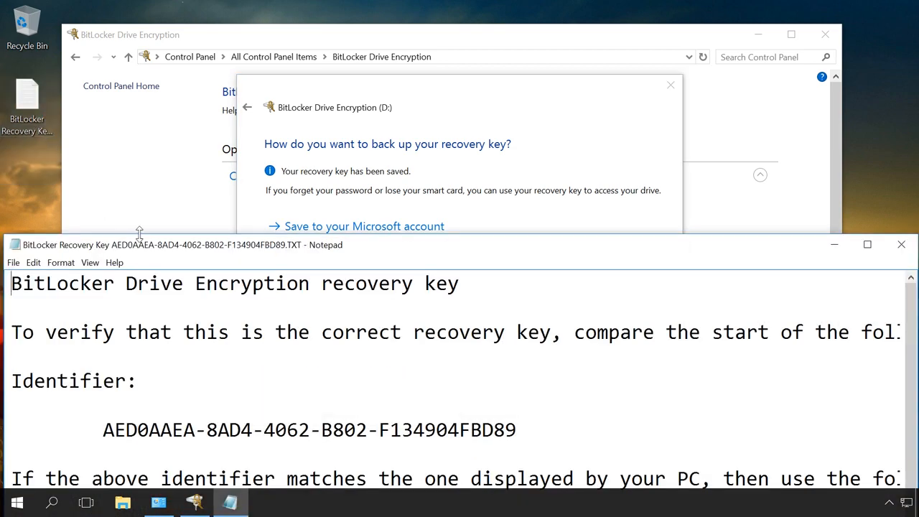
{"action": "double_click", "coordinate": [160, 244]}
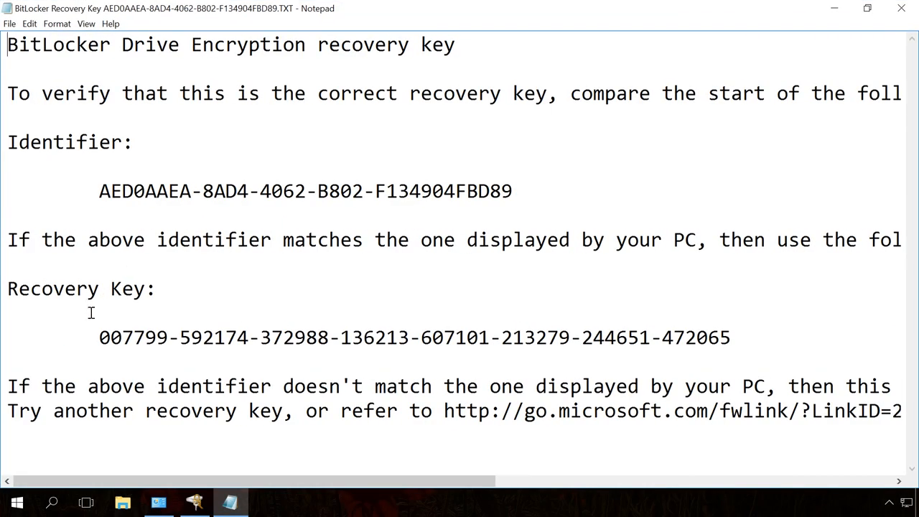
{"action": "left_click_drag", "start_coordinate": [99, 337], "coordinate": [732, 339]}
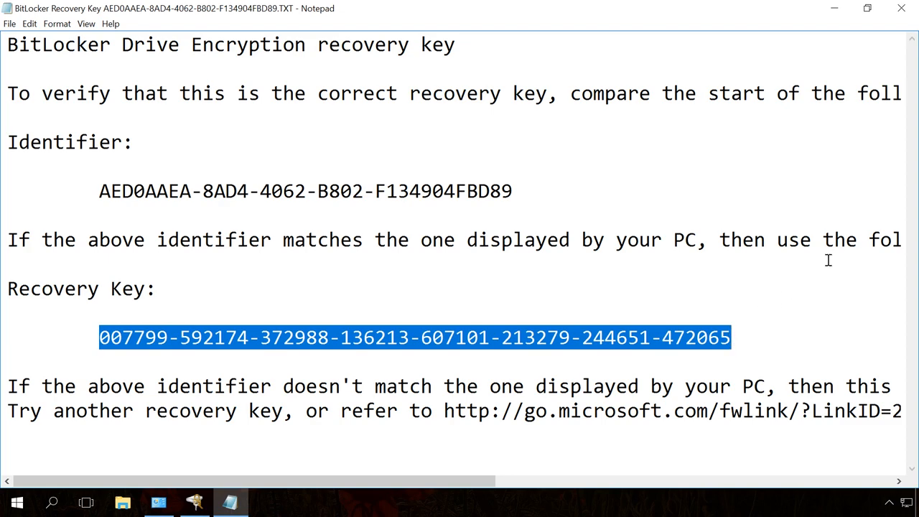
{"action": "left_click", "coordinate": [902, 11]}
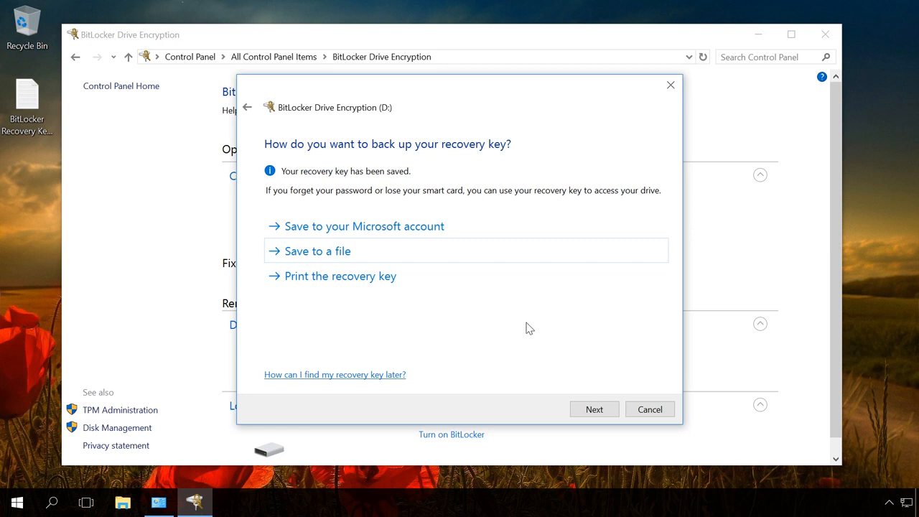
{"action": "left_click", "coordinate": [594, 412]}
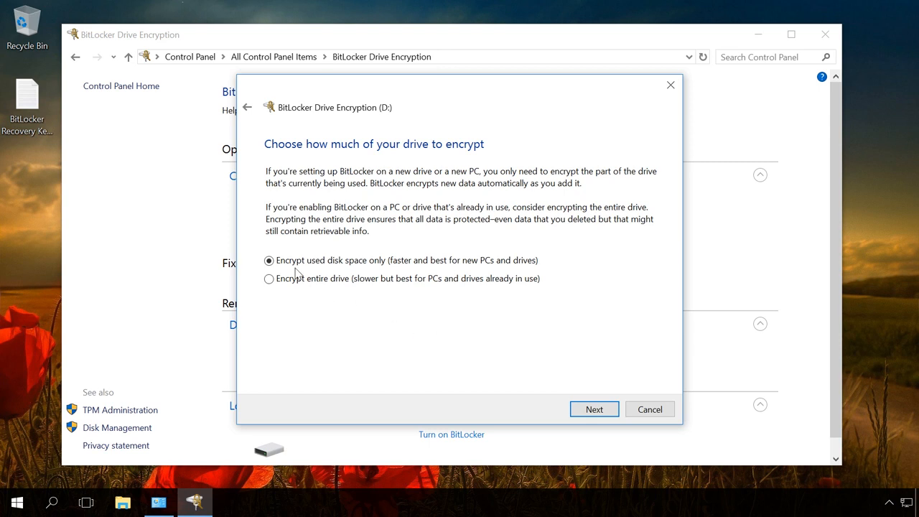
- Choose 'Encrypt entire drive' for D: instead of used disk space only, then continue
{"action": "left_click", "coordinate": [268, 261]}
{"action": "left_click", "coordinate": [269, 279]}
{"action": "left_click", "coordinate": [594, 415]}
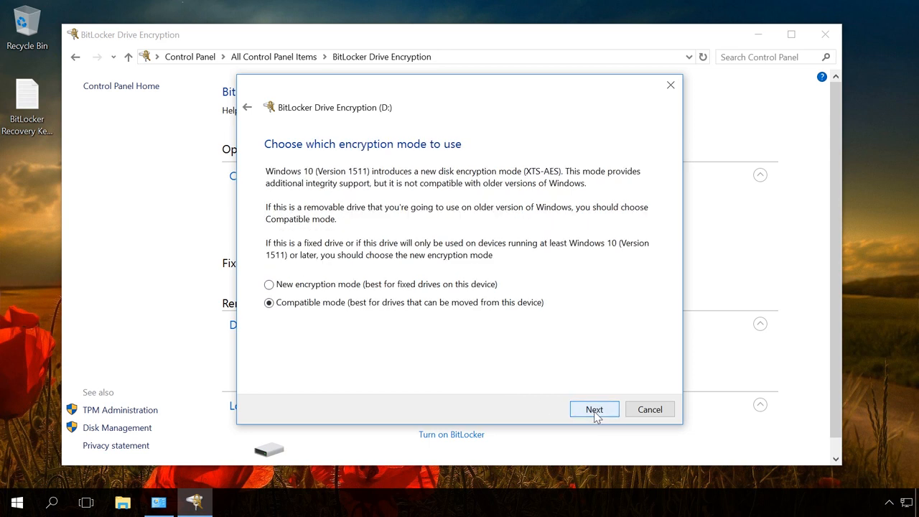
- Select the new XTS-AES encryption mode and start encrypting drive D:
{"action": "left_click", "coordinate": [270, 285]}
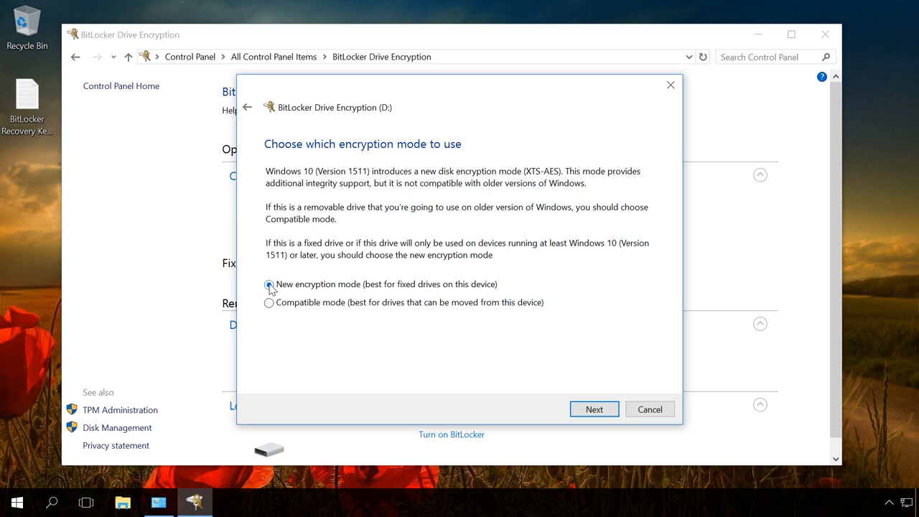
{"action": "left_click", "coordinate": [595, 410]}
{"action": "left_click", "coordinate": [594, 410]}
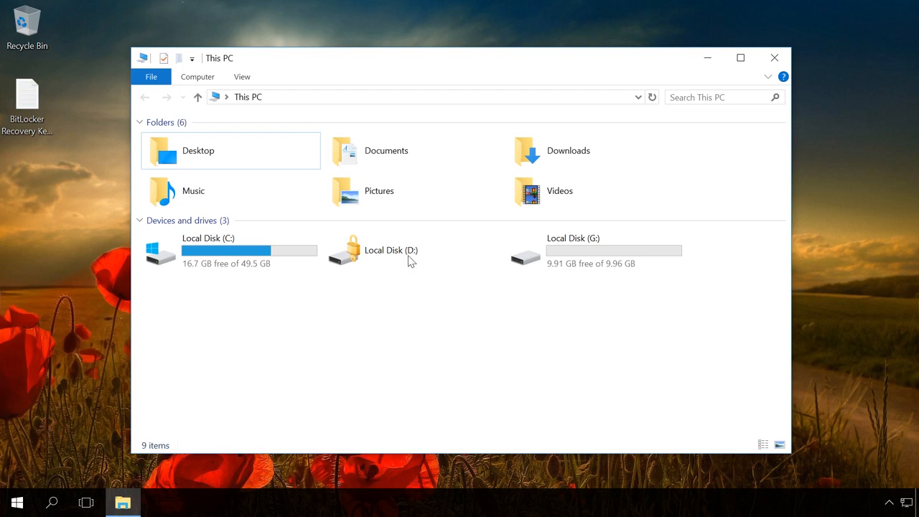
- Open the locked D: drive's unlock prompt and review its recovery-key and auto-unlock options
{"action": "left_click", "coordinate": [372, 259]}
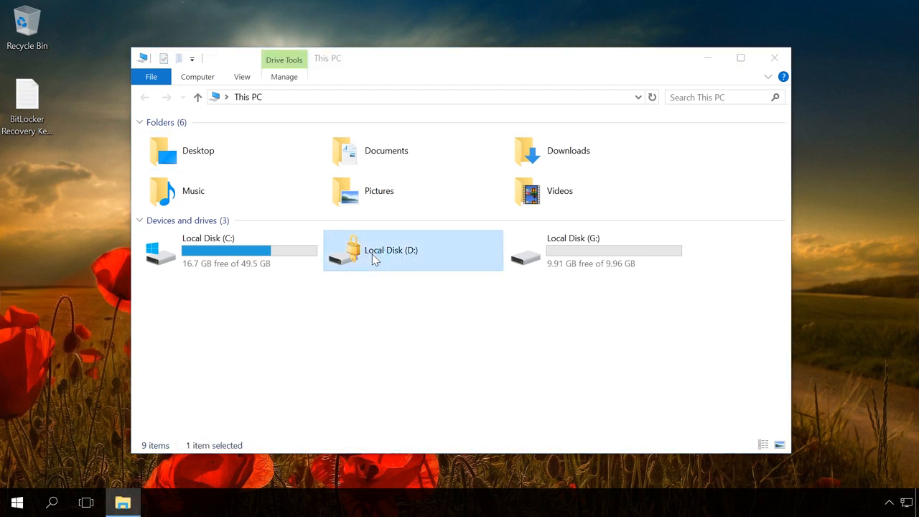
{"action": "double_click", "coordinate": [372, 257]}
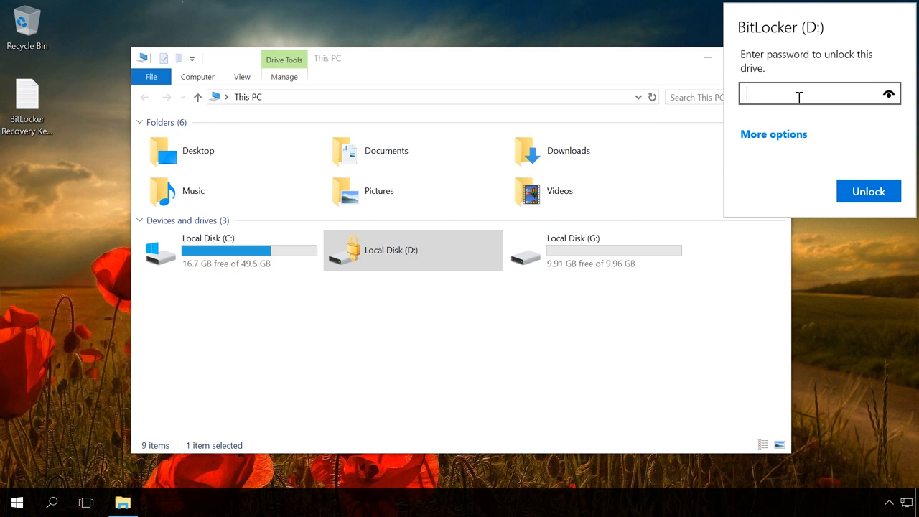
{"action": "left_click", "coordinate": [776, 135]}
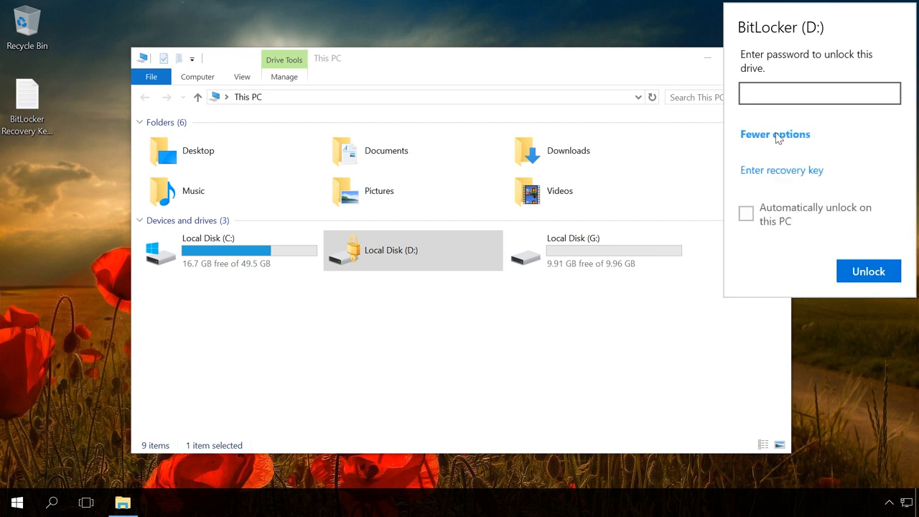
{"action": "left_click", "coordinate": [775, 171]}
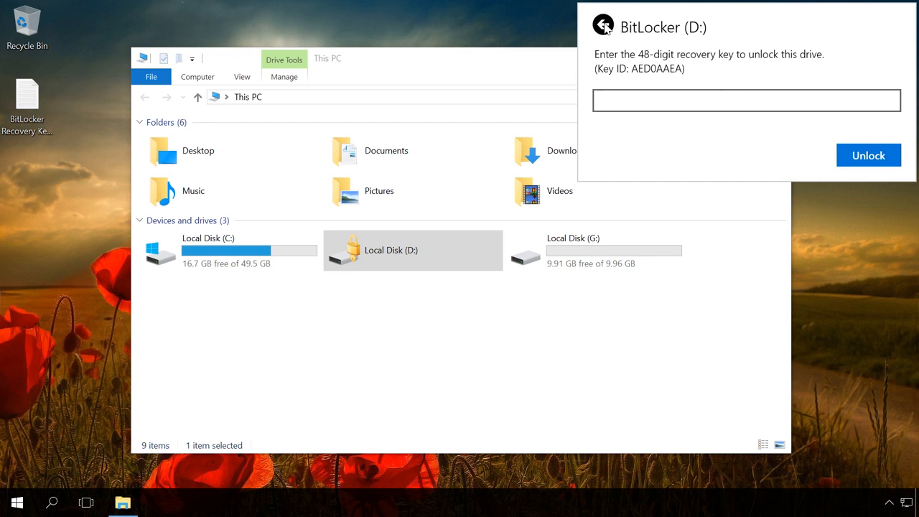
{"action": "left_click", "coordinate": [605, 26]}
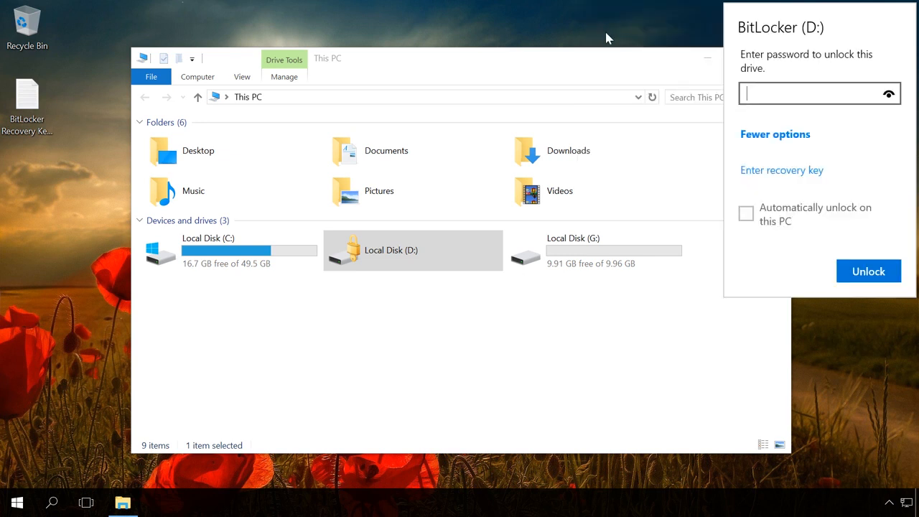
{"action": "left_click", "coordinate": [747, 214]}
{"action": "left_click", "coordinate": [747, 216]}
{"action": "left_click", "coordinate": [771, 134]}
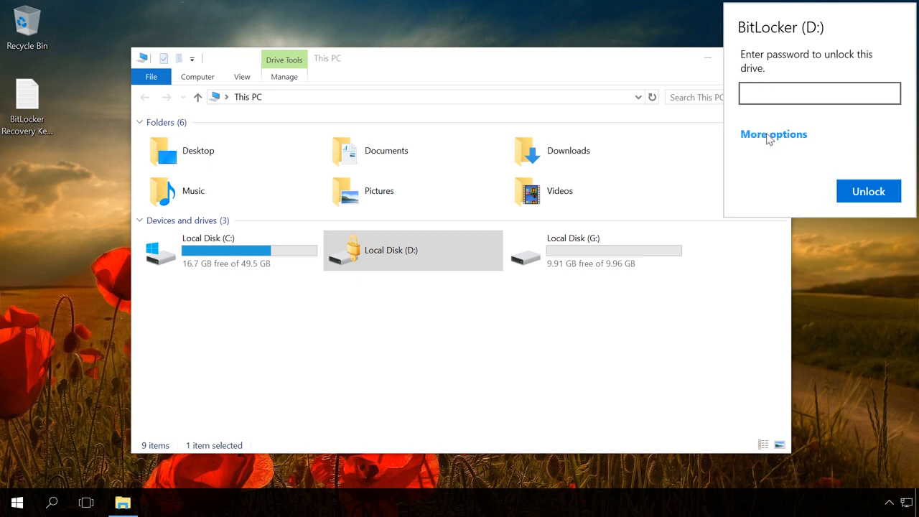
- Enter the drive password and unlock D:
{"action": "left_click", "coordinate": [763, 92]}
{"action": "type", "text": "********"}
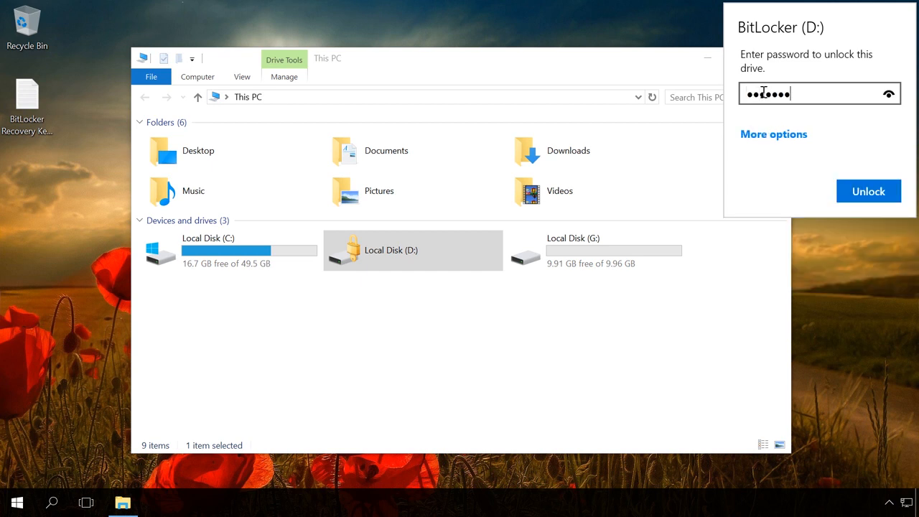
{"action": "type", "text": "*****"}
{"action": "left_click", "coordinate": [854, 193]}
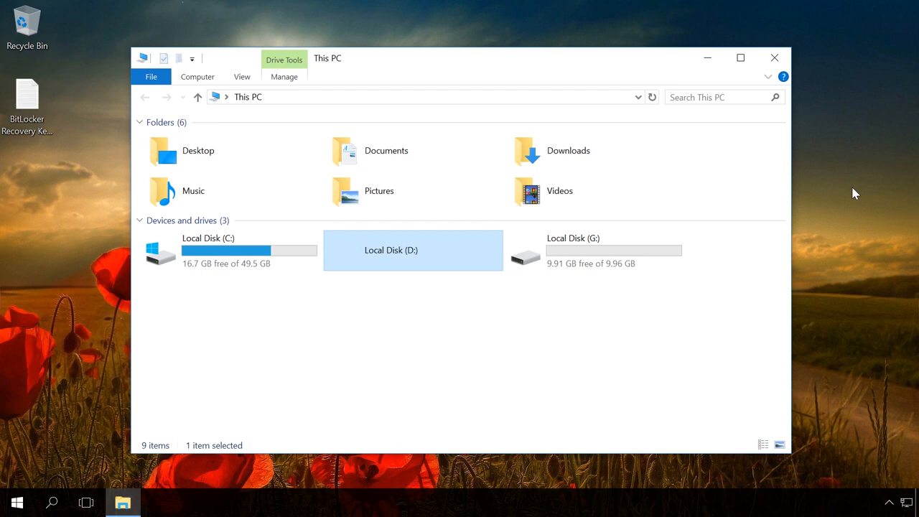
- Browse the unlocked D: drive's folders, then open Manage BitLocker for D: from its context menu
{"action": "double_click", "coordinate": [401, 255]}
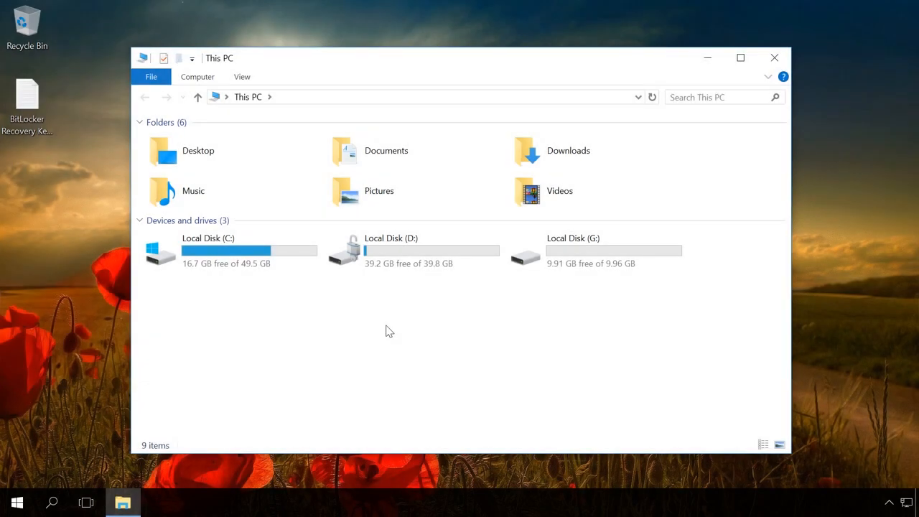
{"action": "left_click", "coordinate": [415, 253]}
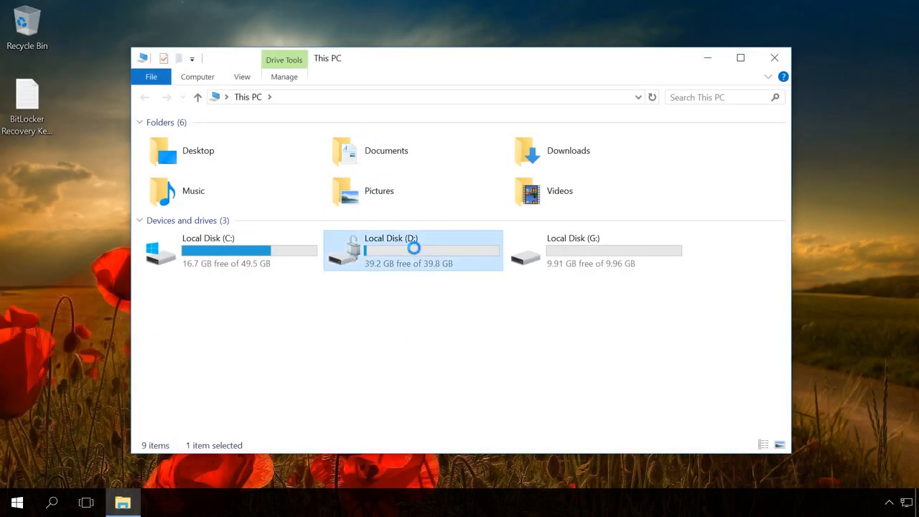
{"action": "right_click", "coordinate": [415, 253]}
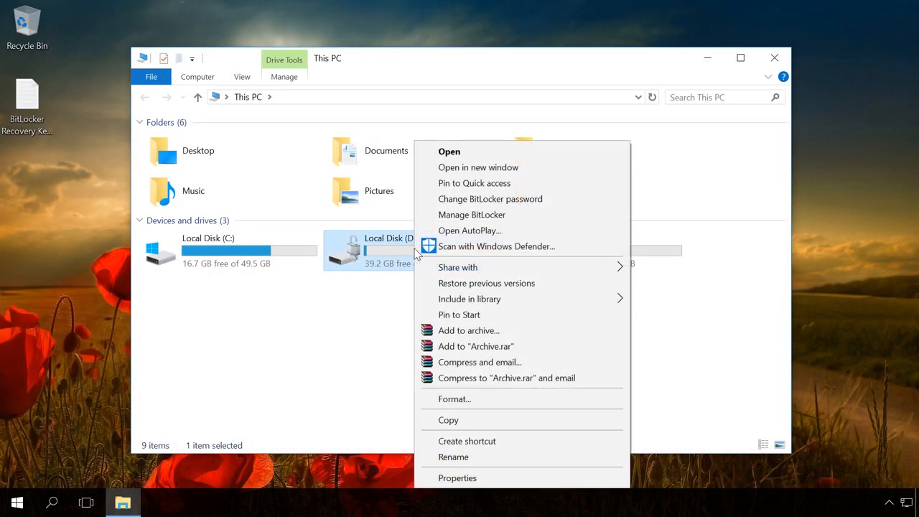
{"action": "left_click", "coordinate": [460, 215]}
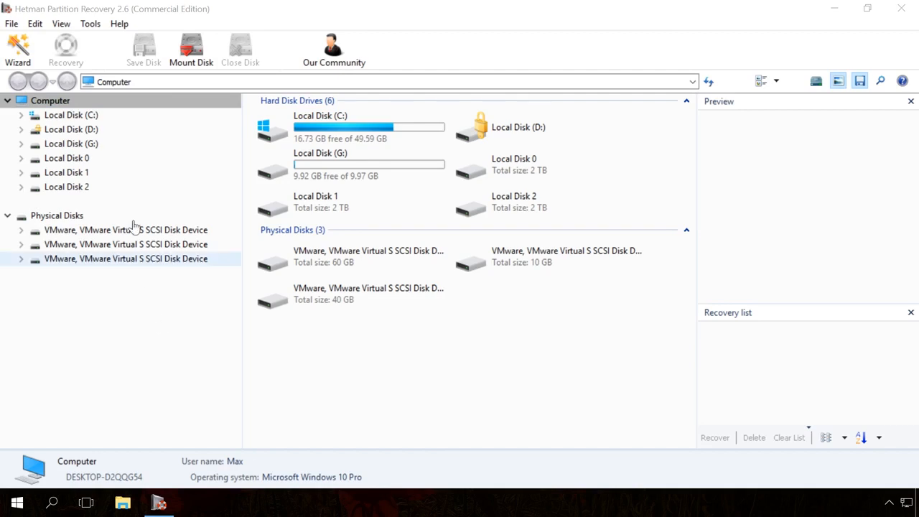
- Fast-scan D: in Hetman Partition Recovery, dismiss the file-system error, finish the wizard and close the program
{"action": "double_click", "coordinate": [75, 132]}
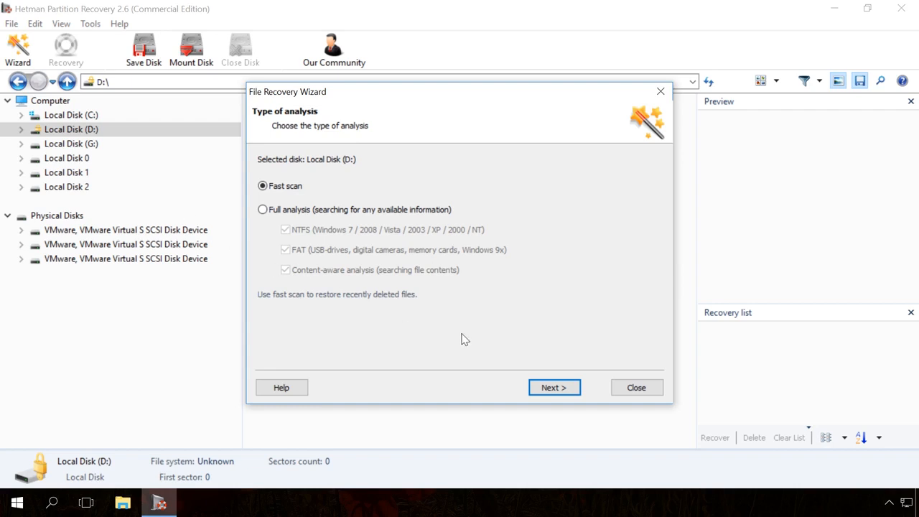
{"action": "left_click", "coordinate": [550, 388]}
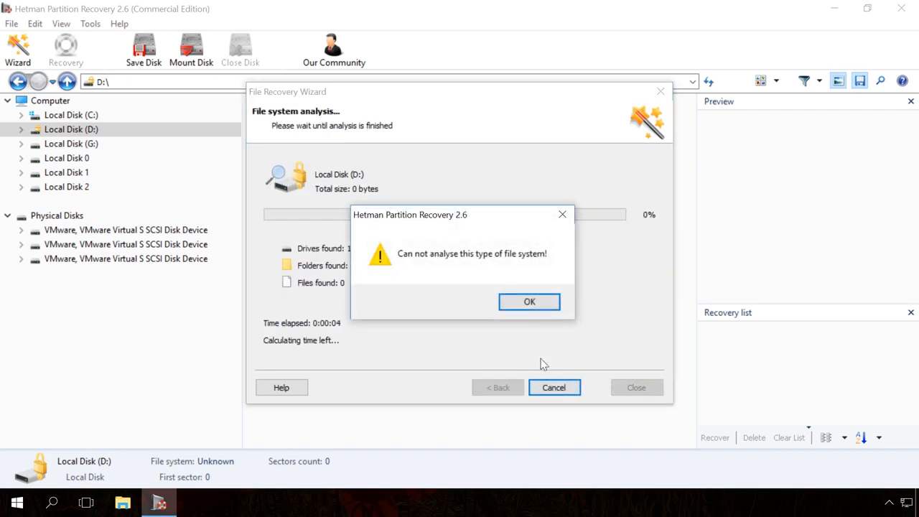
{"action": "left_click", "coordinate": [530, 304]}
{"action": "left_click", "coordinate": [554, 388]}
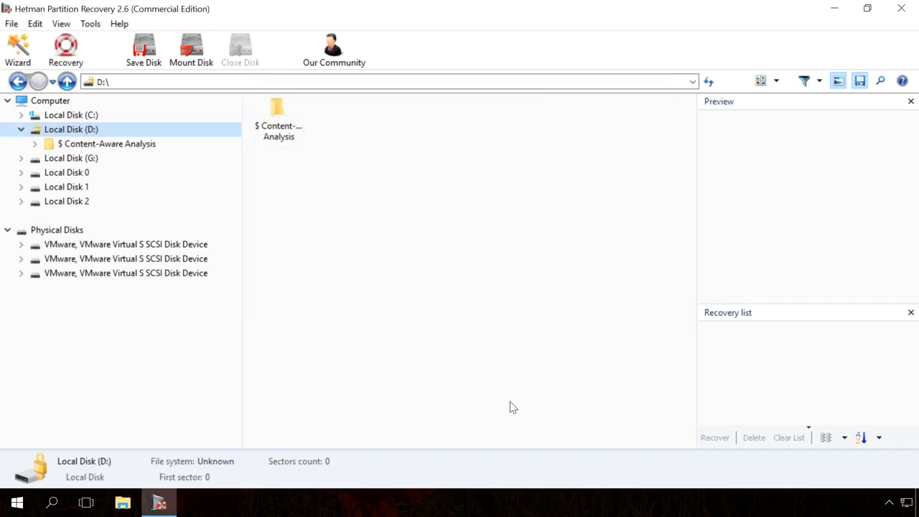
{"action": "left_click", "coordinate": [902, 9]}
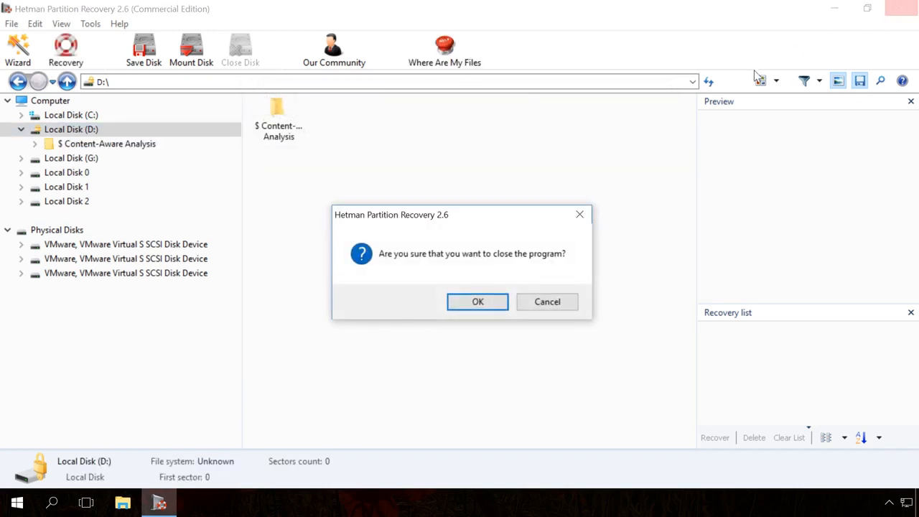
{"action": "left_click", "coordinate": [478, 302]}
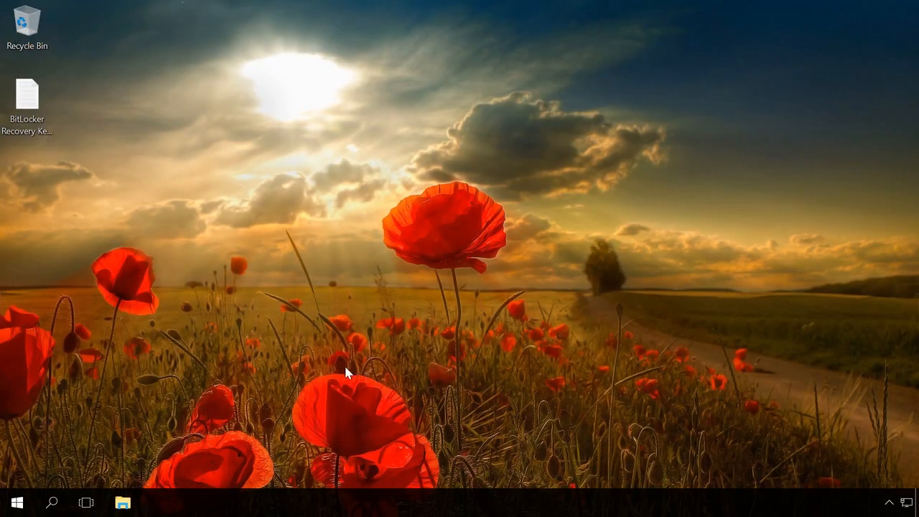
- Unlock Local Disk (D:) from This PC by entering its BitLocker password
{"action": "left_click", "coordinate": [136, 507]}
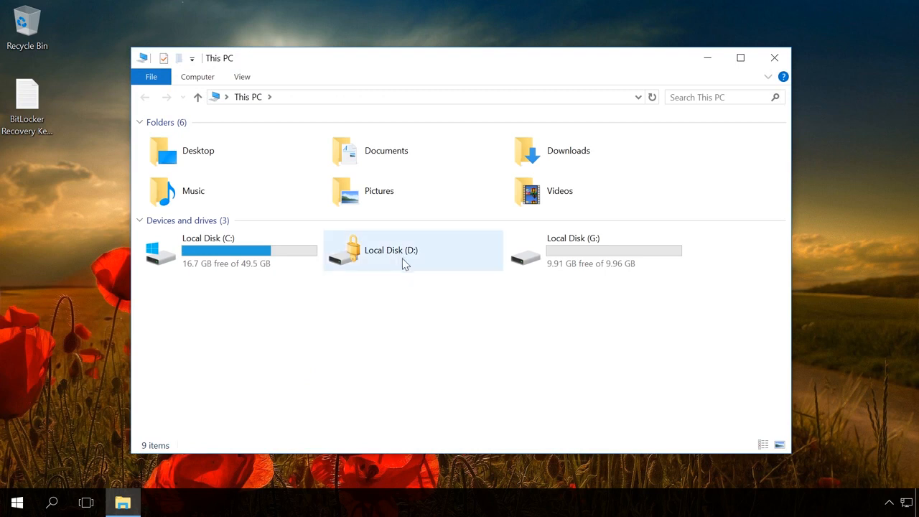
{"action": "left_click", "coordinate": [399, 258]}
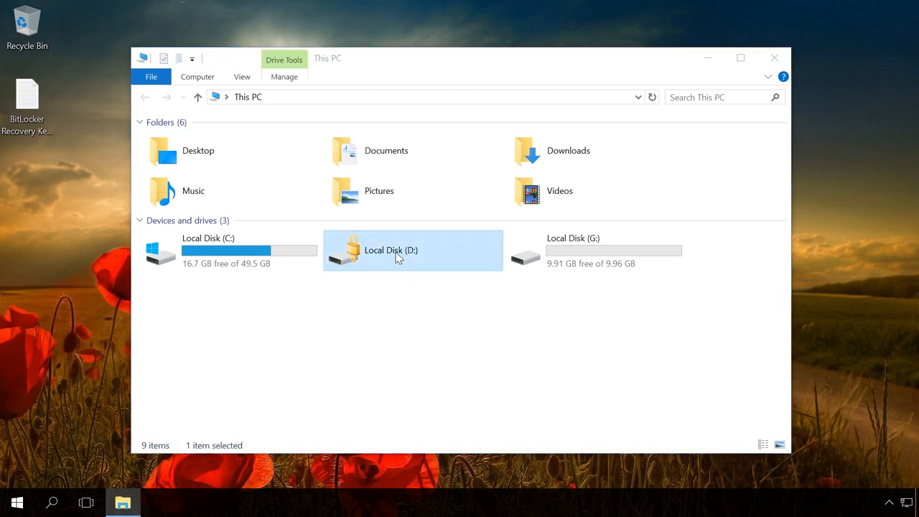
{"action": "double_click", "coordinate": [398, 258]}
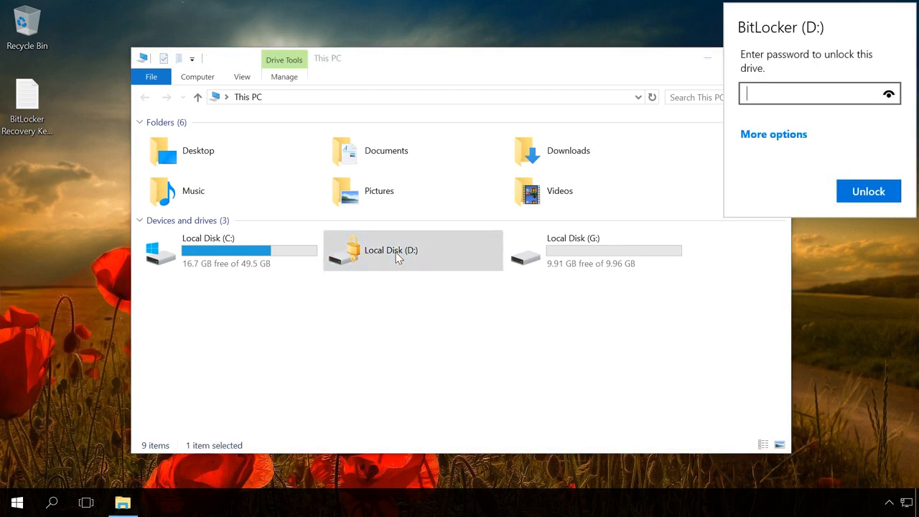
{"action": "type", "text": "••••••••••••"}
{"action": "left_click", "coordinate": [869, 202]}
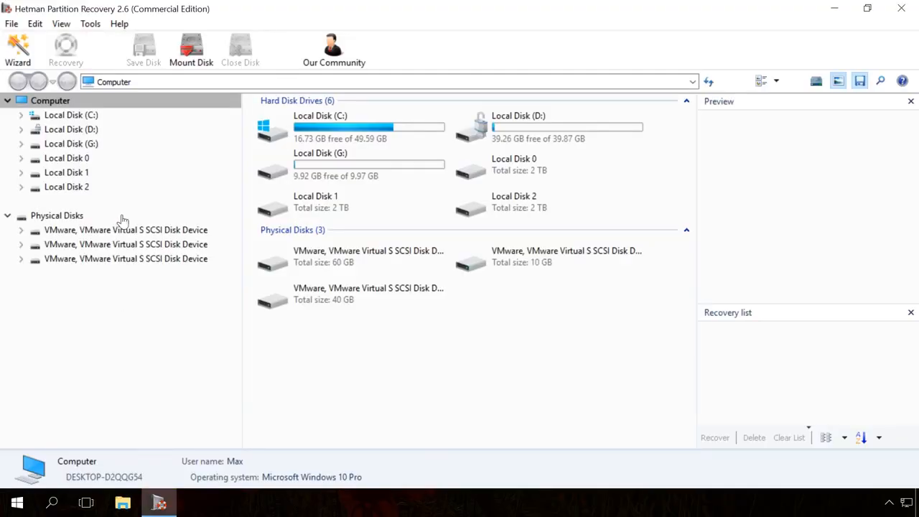
- Fast-scan the unlocked D: drive, finish the wizard to list 95 folders and 714 files, then minimize
{"action": "double_click", "coordinate": [87, 131]}
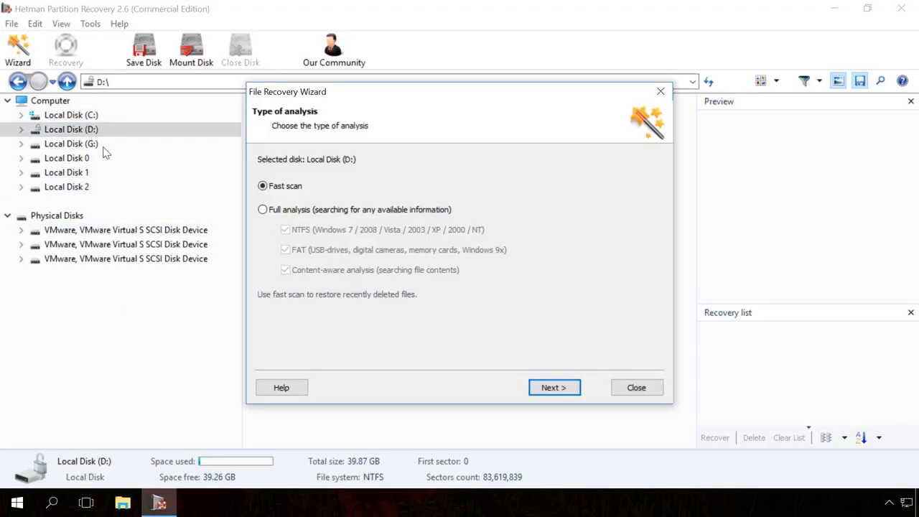
{"action": "left_click", "coordinate": [558, 389]}
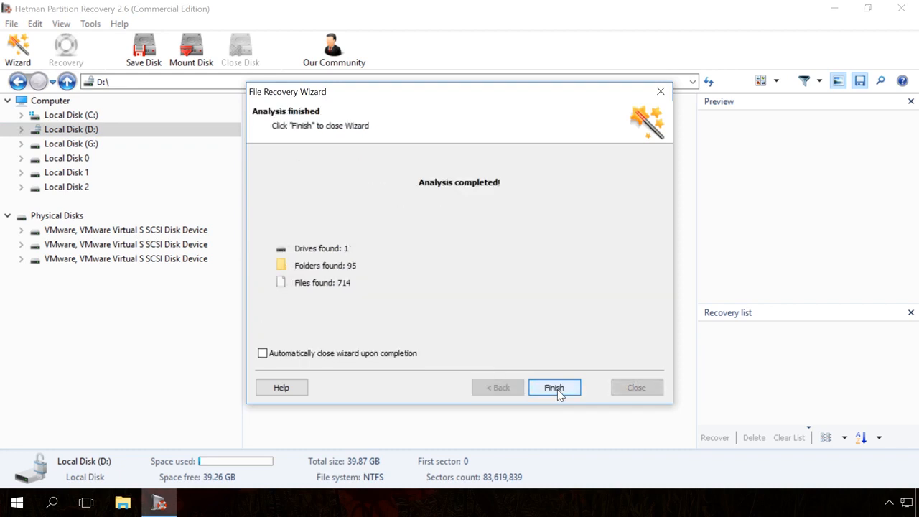
{"action": "left_click", "coordinate": [555, 388]}
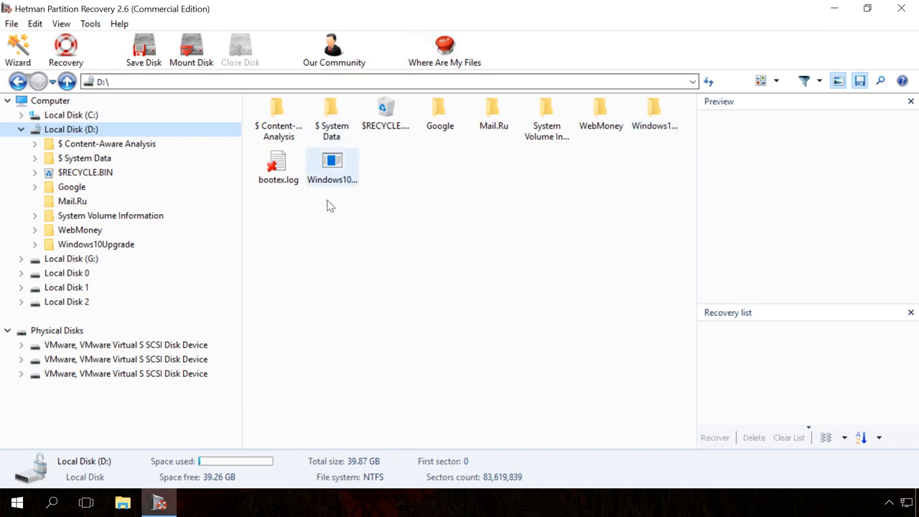
{"action": "left_click", "coordinate": [835, 9]}
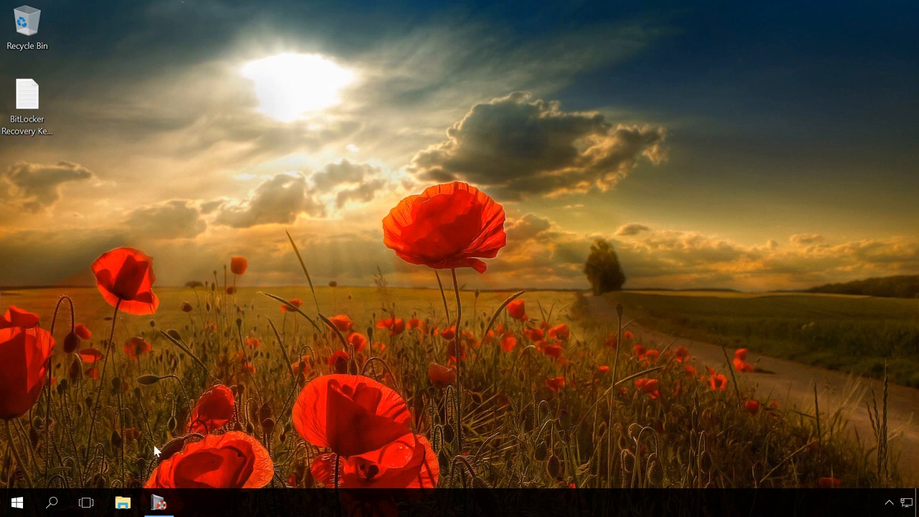
- From This PC, open Manage BitLocker for Local Disk (D:) via its context menu
{"action": "left_click", "coordinate": [122, 504]}
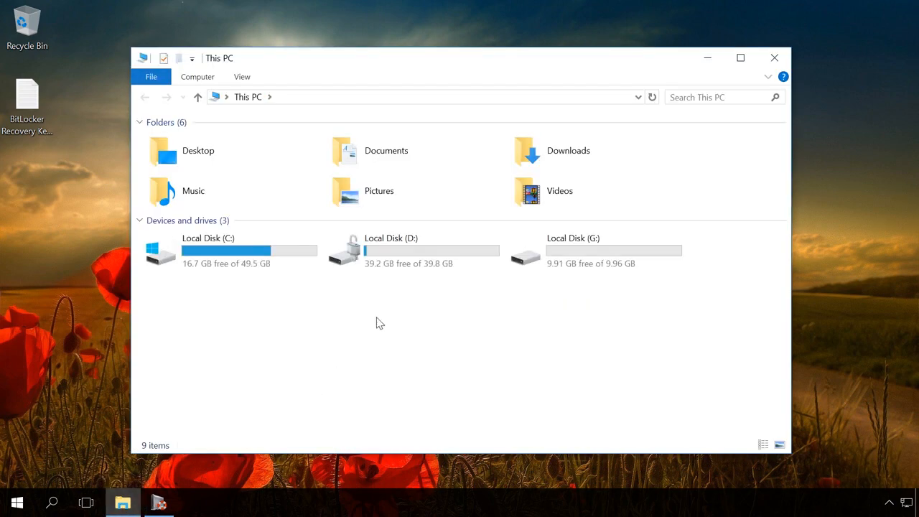
{"action": "right_click", "coordinate": [398, 254]}
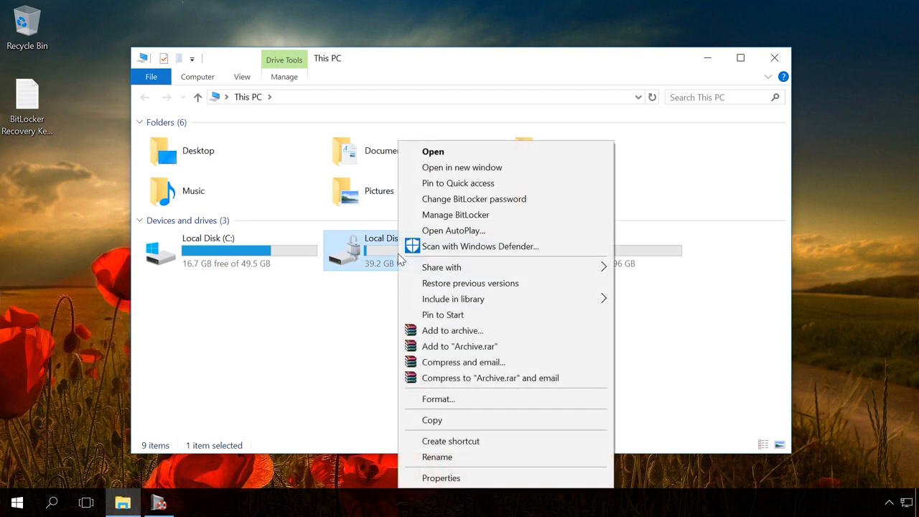
{"action": "left_click", "coordinate": [440, 216]}
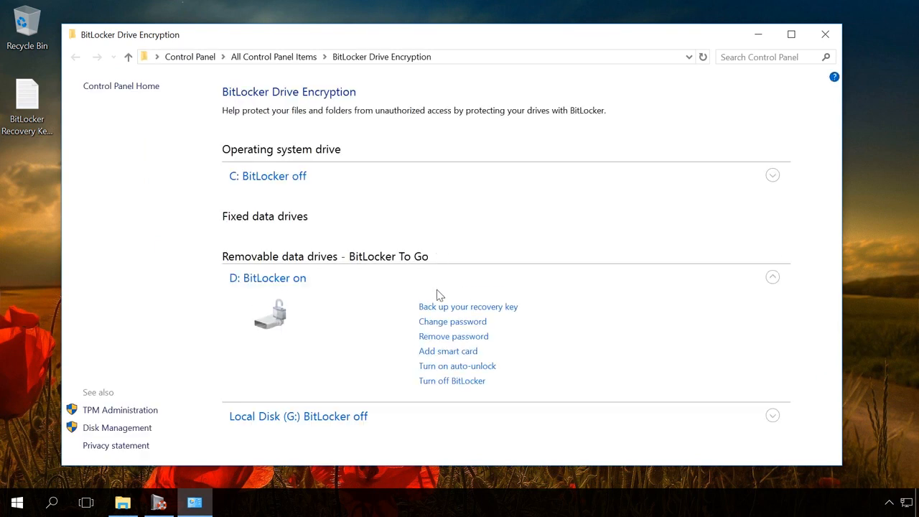
- Turn off BitLocker on D:, confirm decryption, and close the completion notice
{"action": "left_click", "coordinate": [453, 383]}
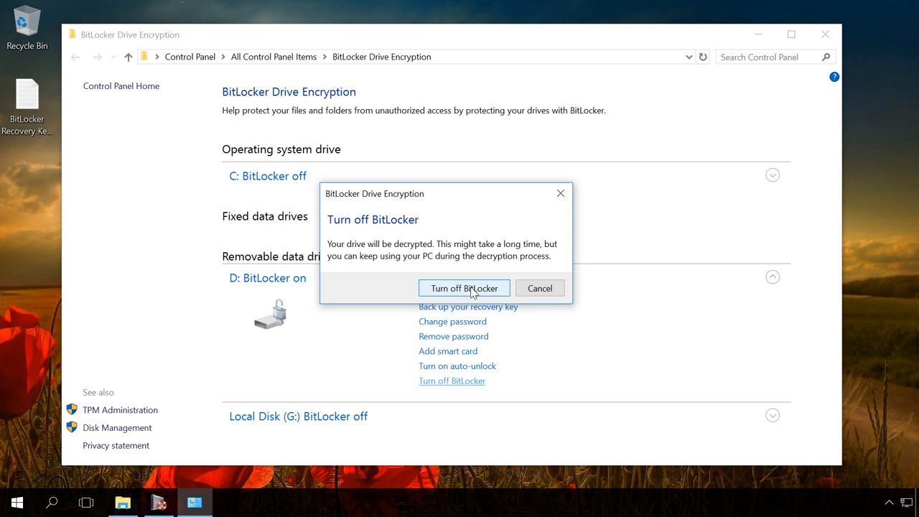
{"action": "left_click", "coordinate": [472, 290]}
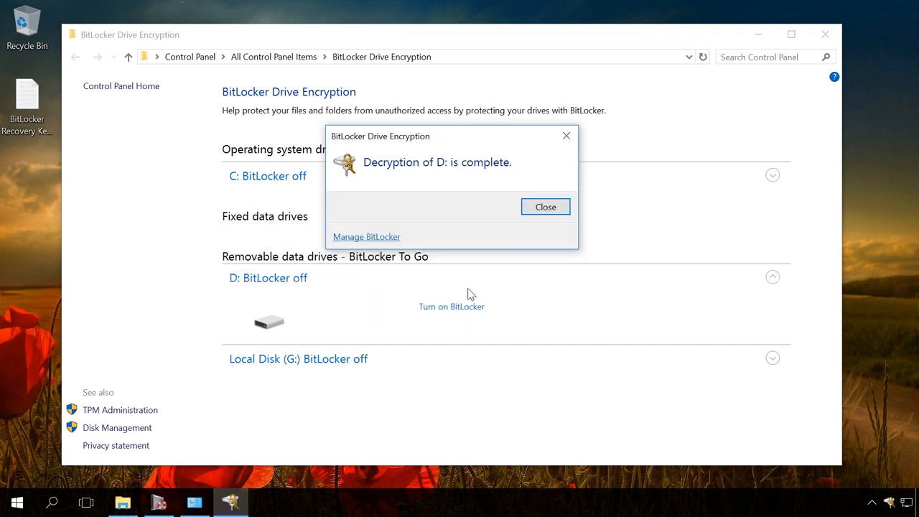
{"action": "left_click", "coordinate": [537, 210]}
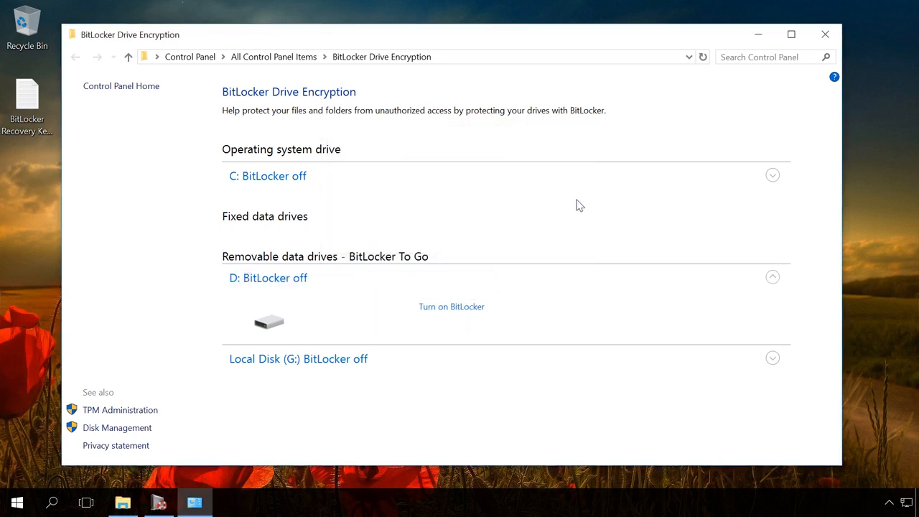
- Close the BitLocker page, view the decrypted D: drive's files, and go back to This PC
{"action": "left_click", "coordinate": [823, 34]}
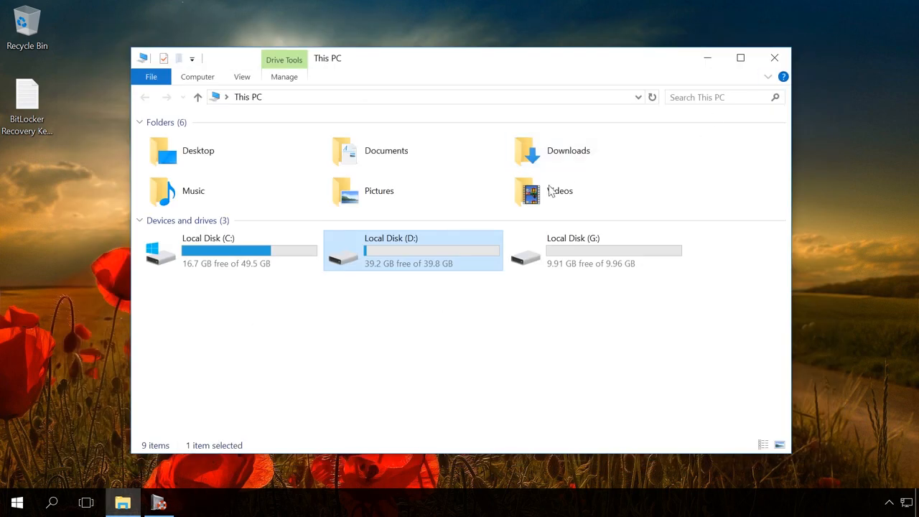
{"action": "double_click", "coordinate": [391, 254]}
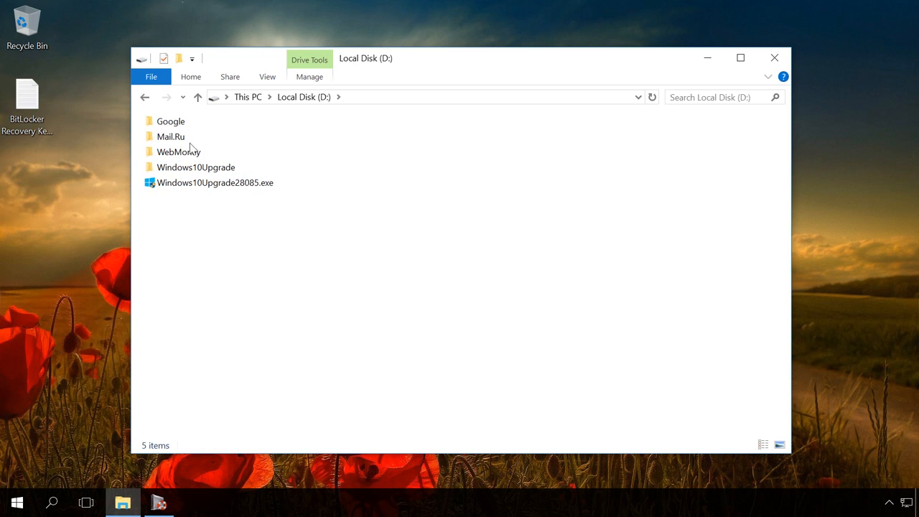
{"action": "left_click", "coordinate": [144, 97]}
{"action": "left_click", "coordinate": [392, 328]}
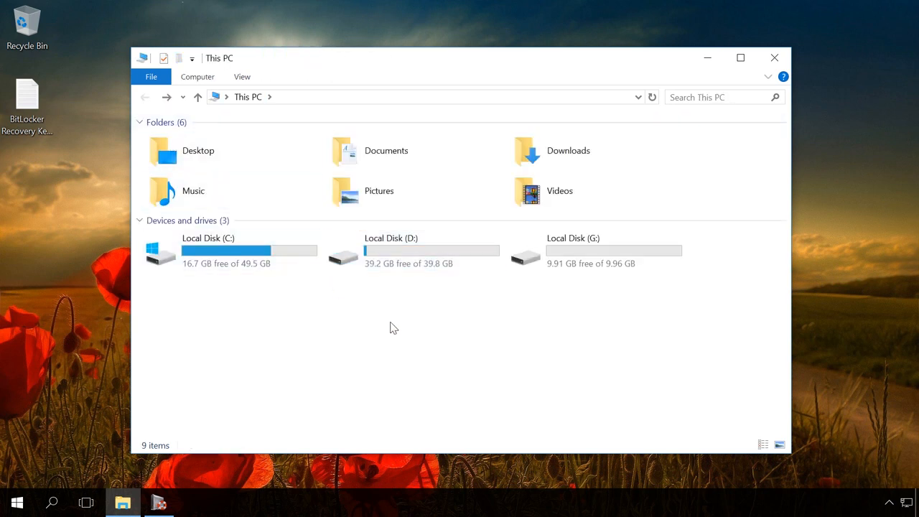